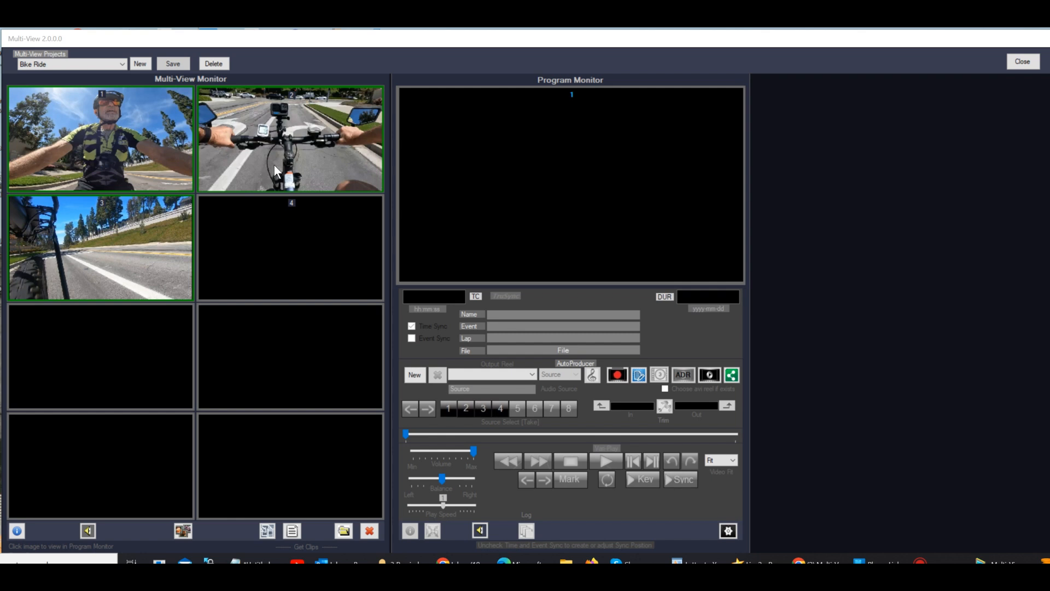
- Create a new edited output reel named "Bike loop 1"
left_click(415, 377)
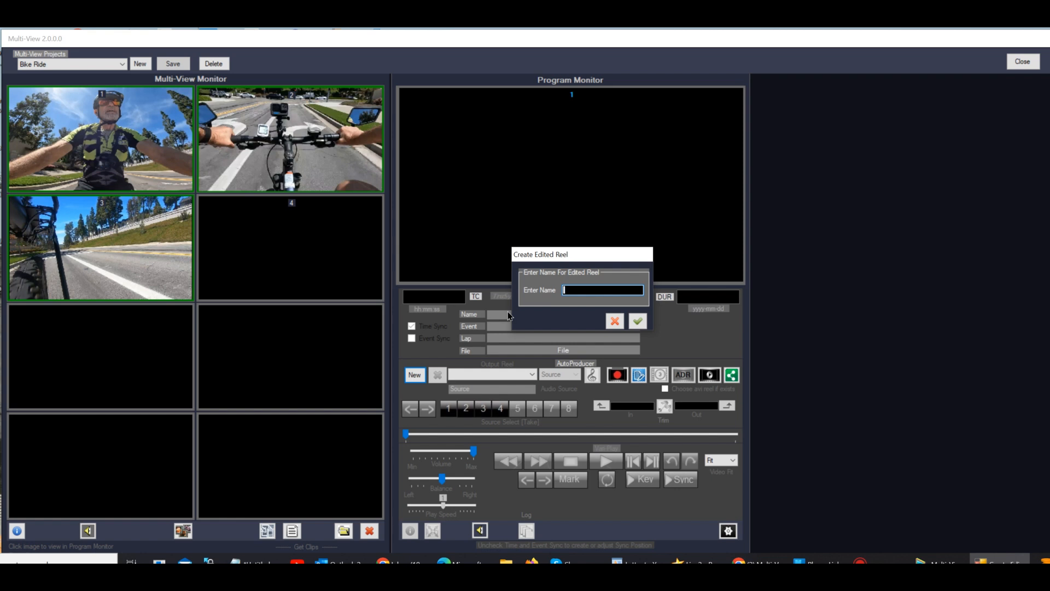
type("Bike loop 1")
key("Return")
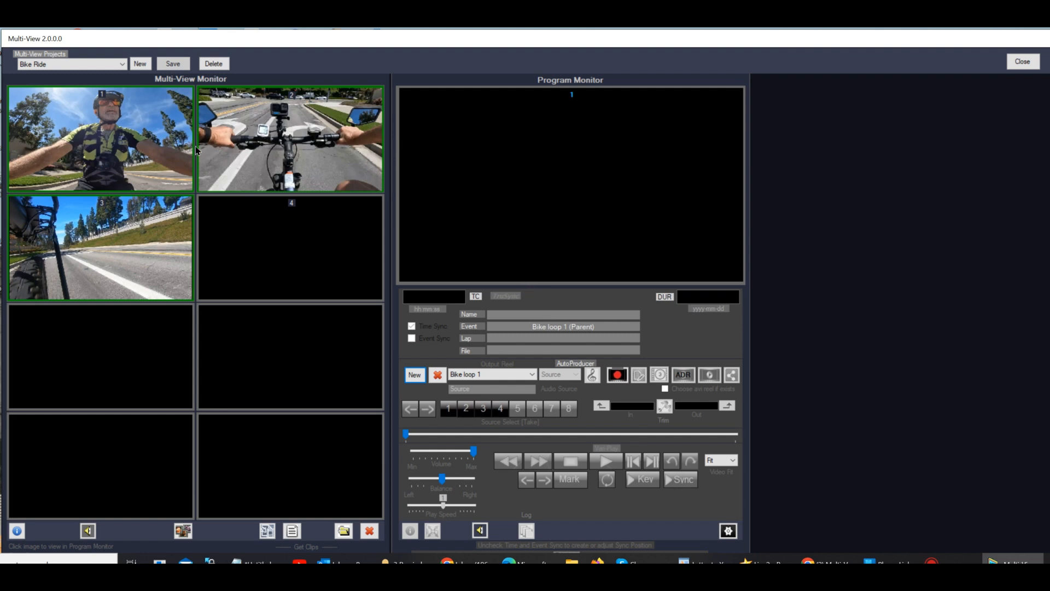
- Add a camera 2 clip to the reel, with the in point at 13:00:23.49 and the out point at 13:00:26.86
left_click(271, 156)
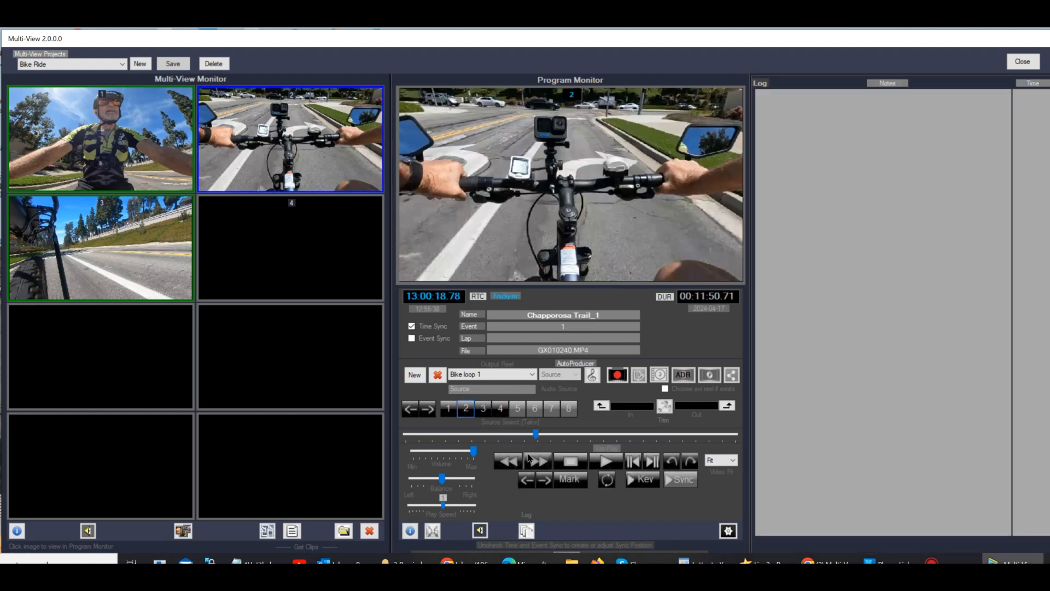
left_click(606, 463)
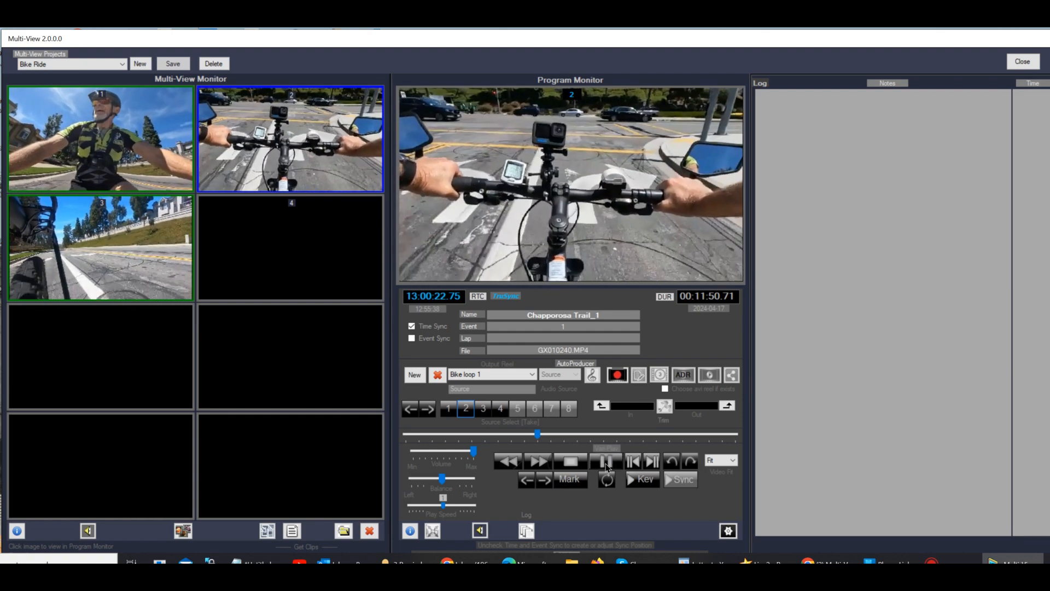
left_click(606, 463)
left_click(601, 405)
left_click(606, 464)
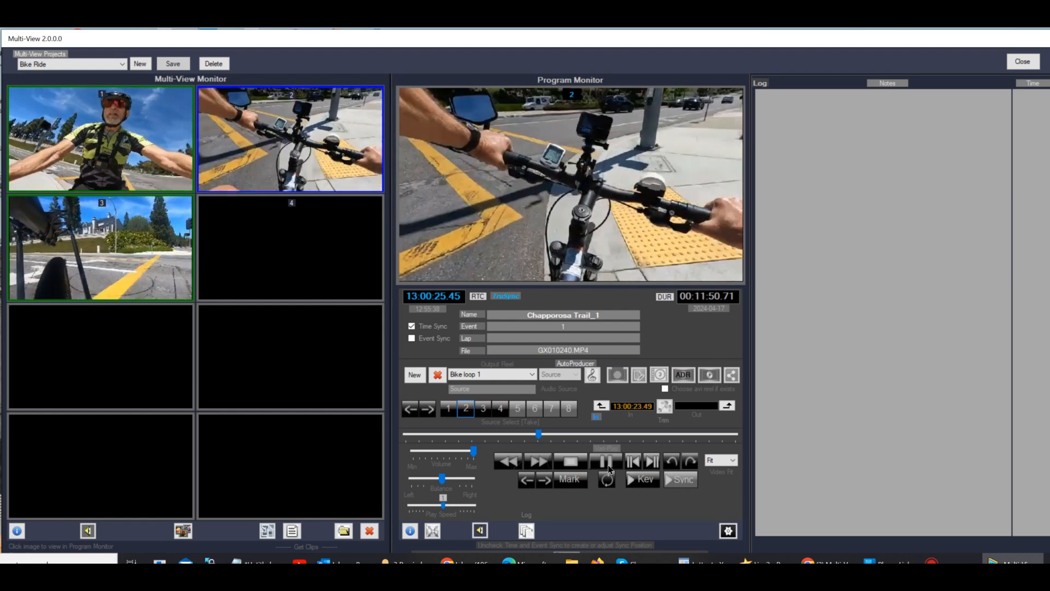
left_click(608, 468)
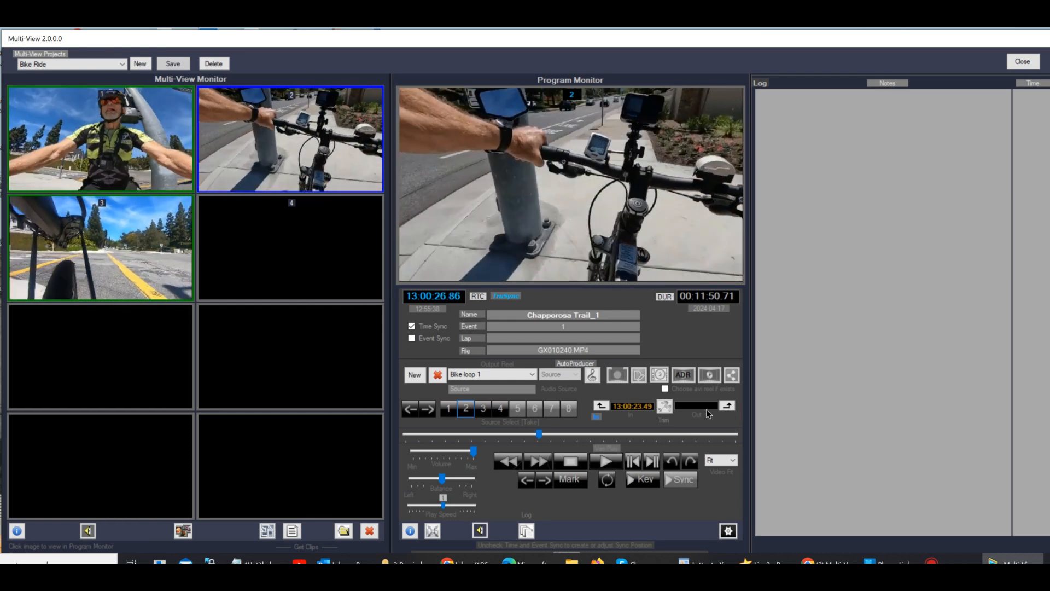
left_click(727, 405)
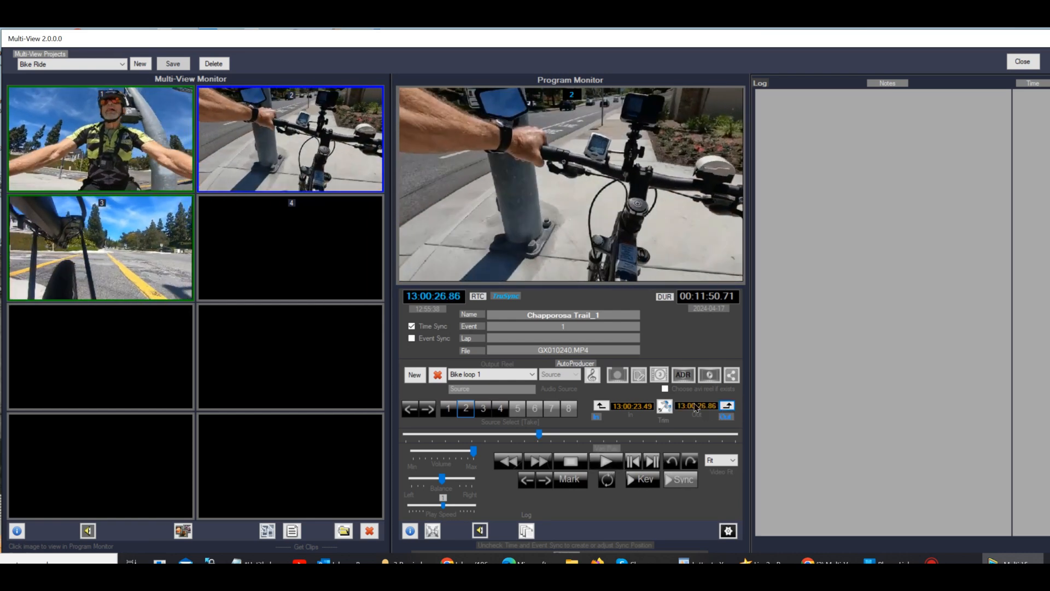
left_click(665, 407)
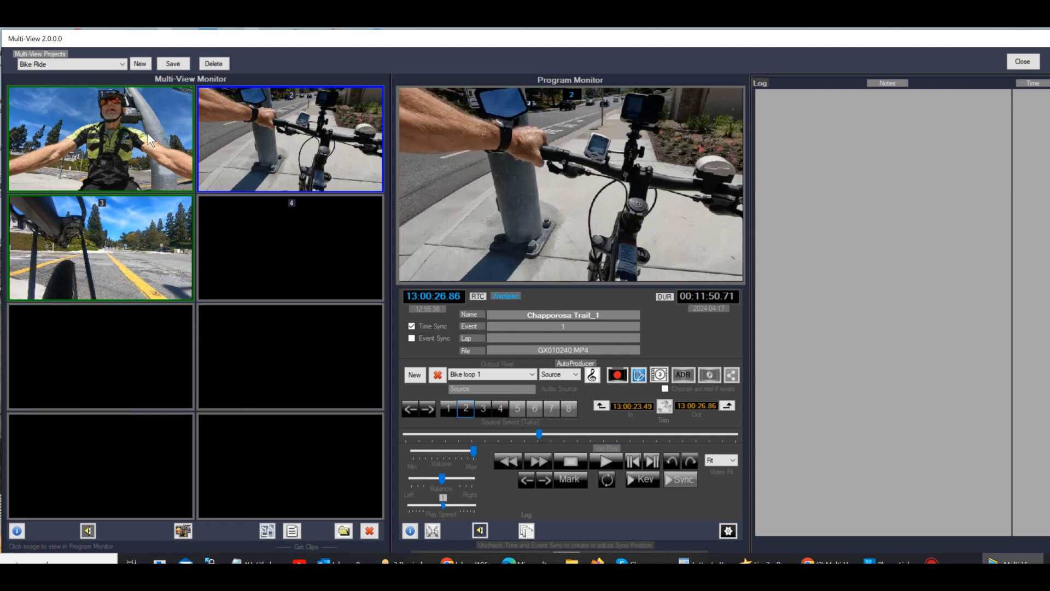
- Mark a camera 1 clip for the reel from in point 12:49:02.67 to out point 12:49:05.74
left_click(101, 155)
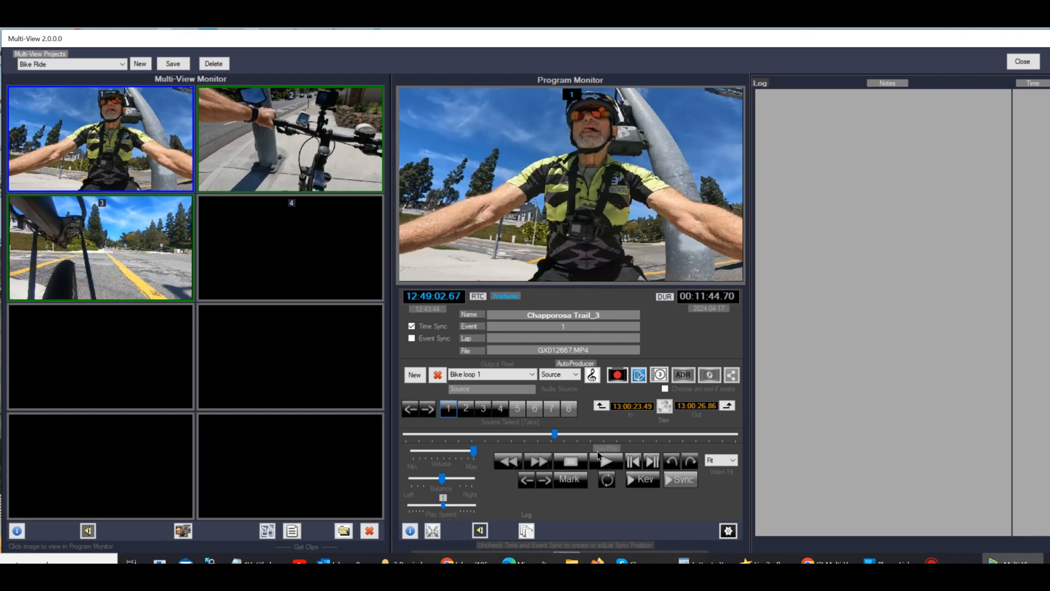
key("i")
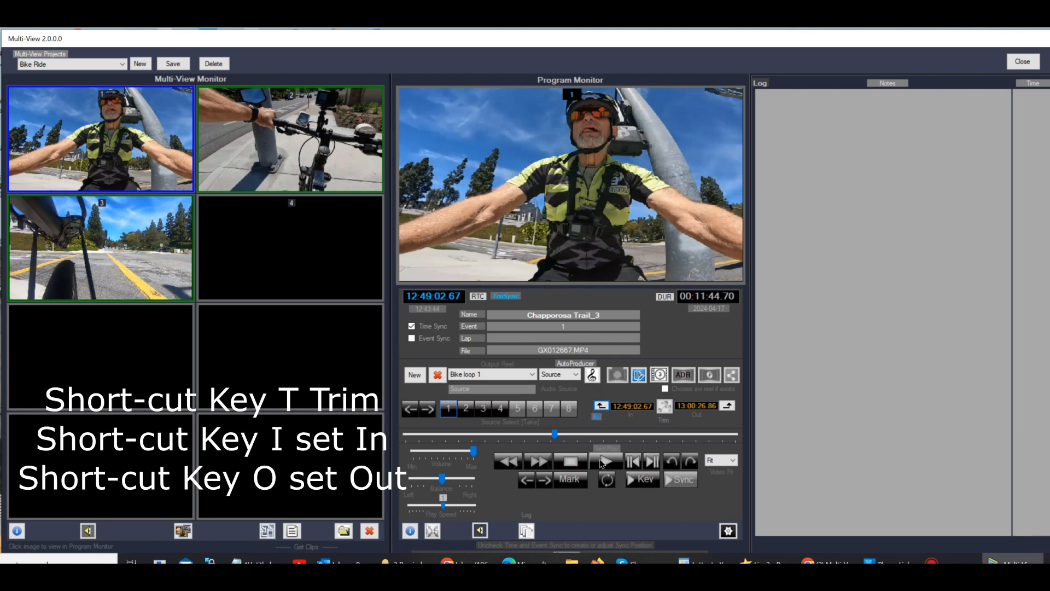
left_click(604, 463)
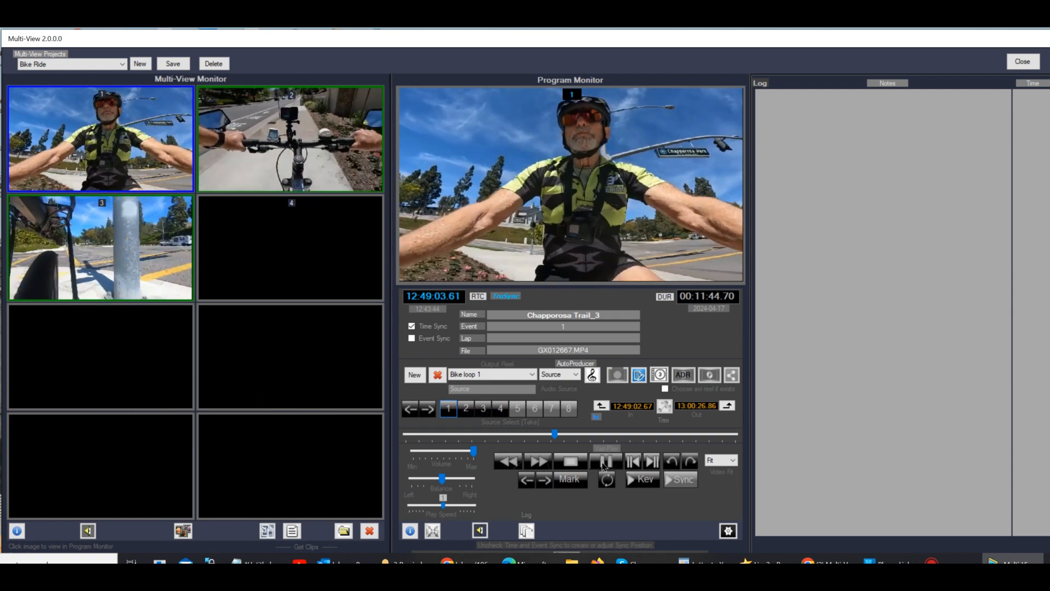
left_click(603, 463)
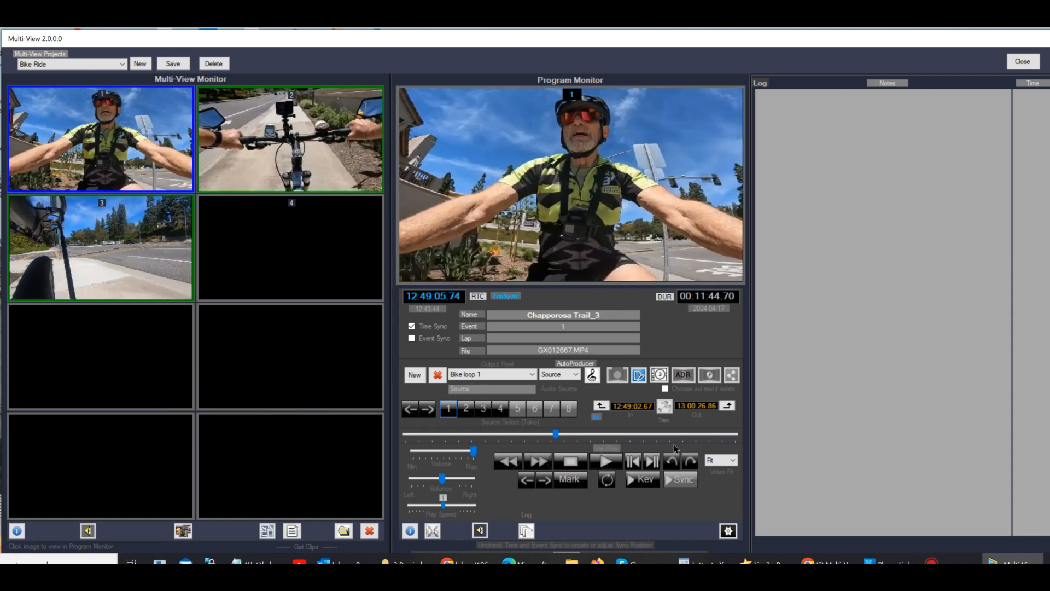
left_click(727, 407)
- Add a camera 3 clip to the reel, running from in point 13:07:25.17 to out point 13:07:29.17
left_click(115, 251)
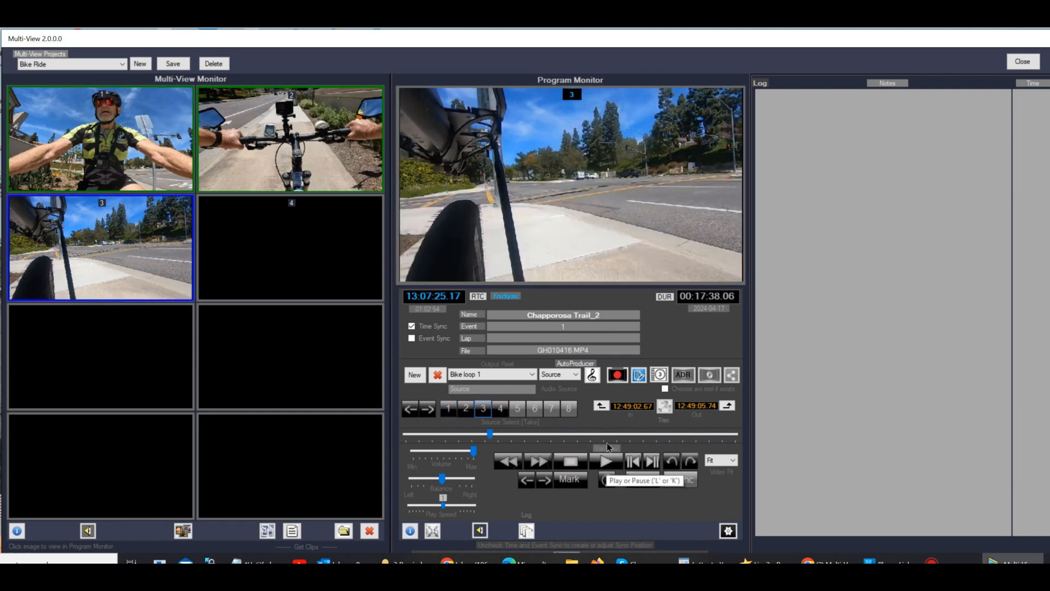
left_click(599, 407)
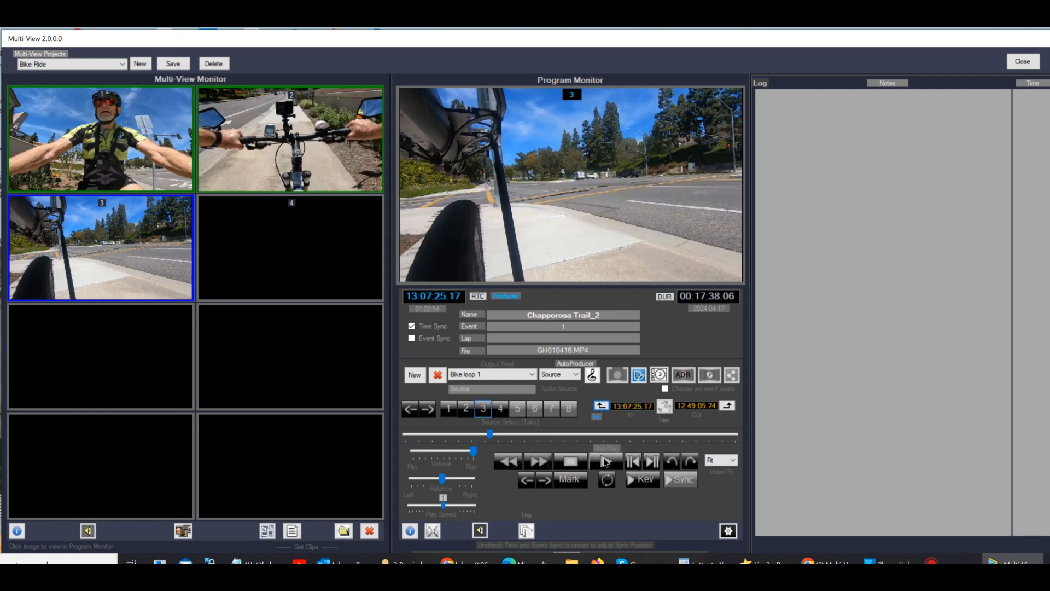
left_click(606, 462)
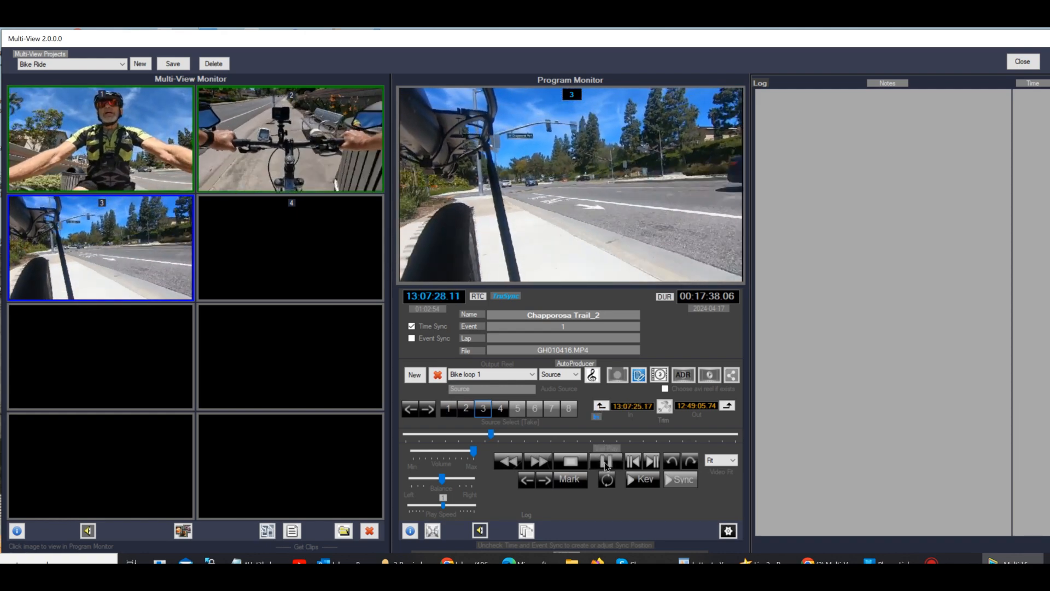
left_click(606, 462)
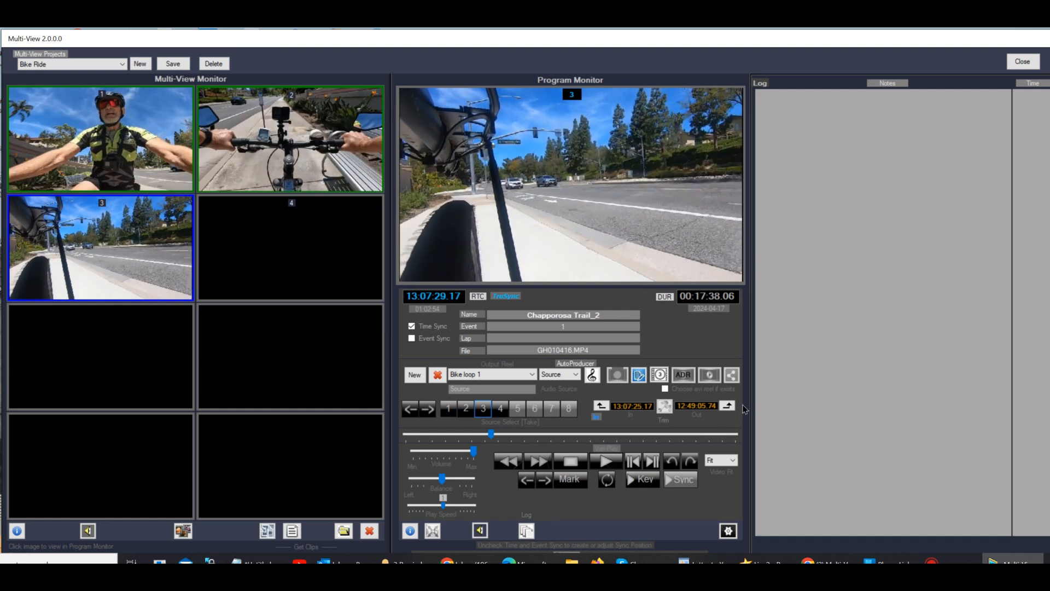
left_click(727, 405)
left_click(662, 411)
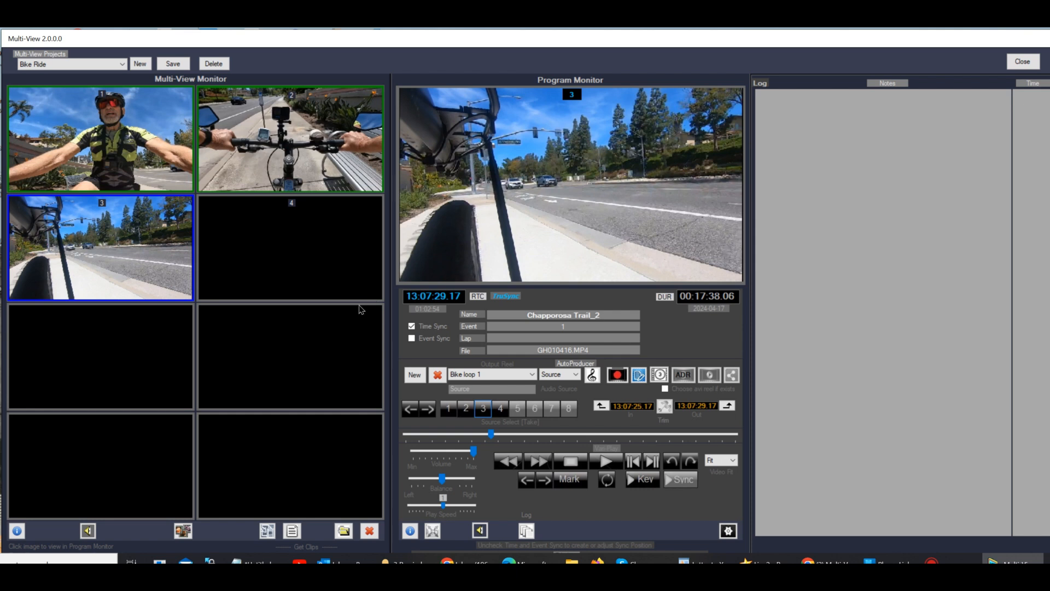
- Jump further along the ride on camera 2 and mark a clip from in point 13:05:42.87 to out point 13:05:45.51
left_click(285, 154)
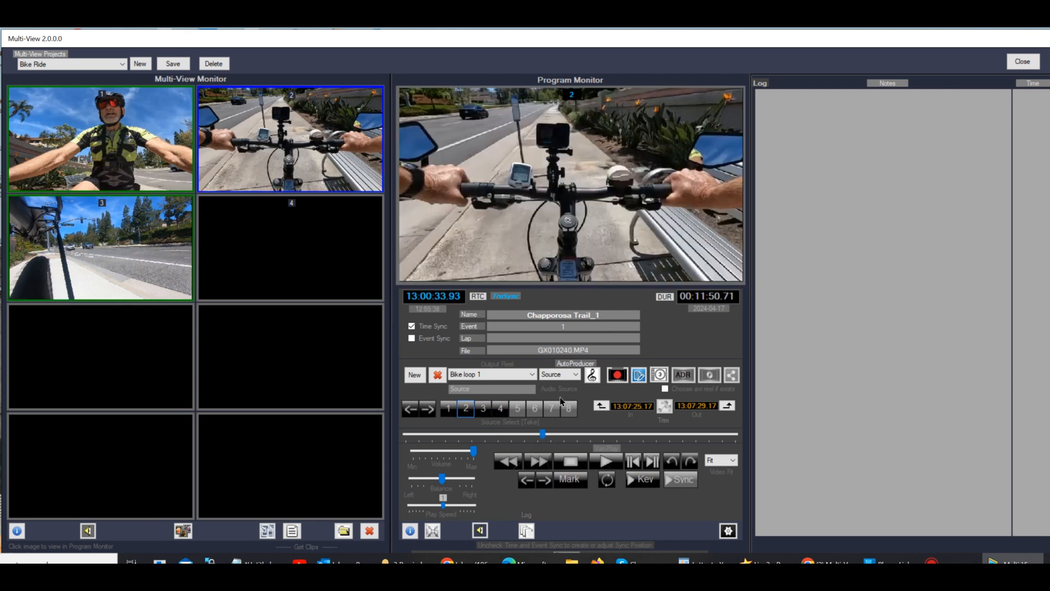
left_click_drag(543, 435, 685, 446)
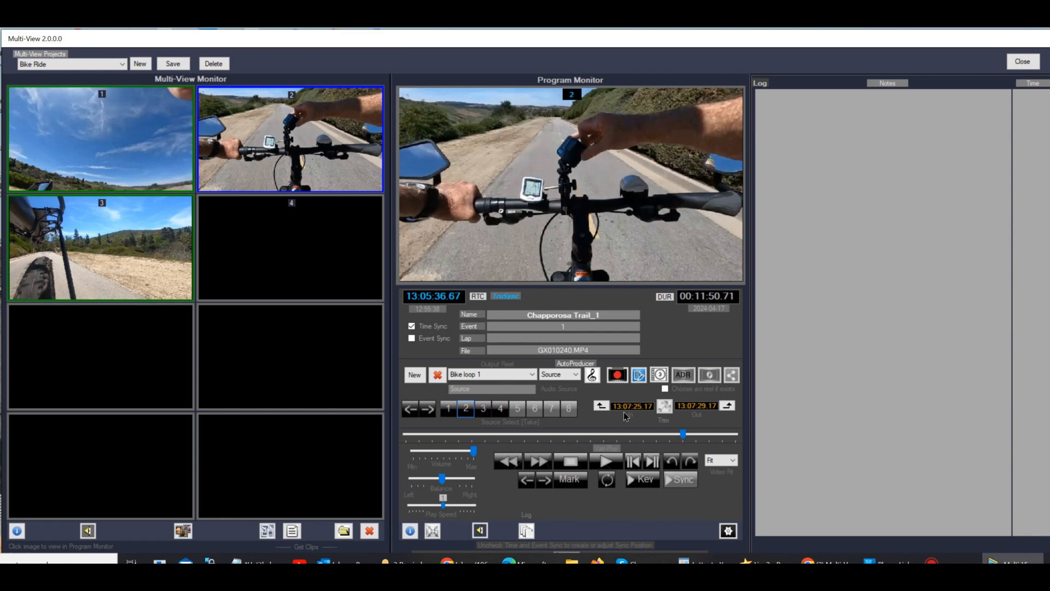
left_click(600, 406)
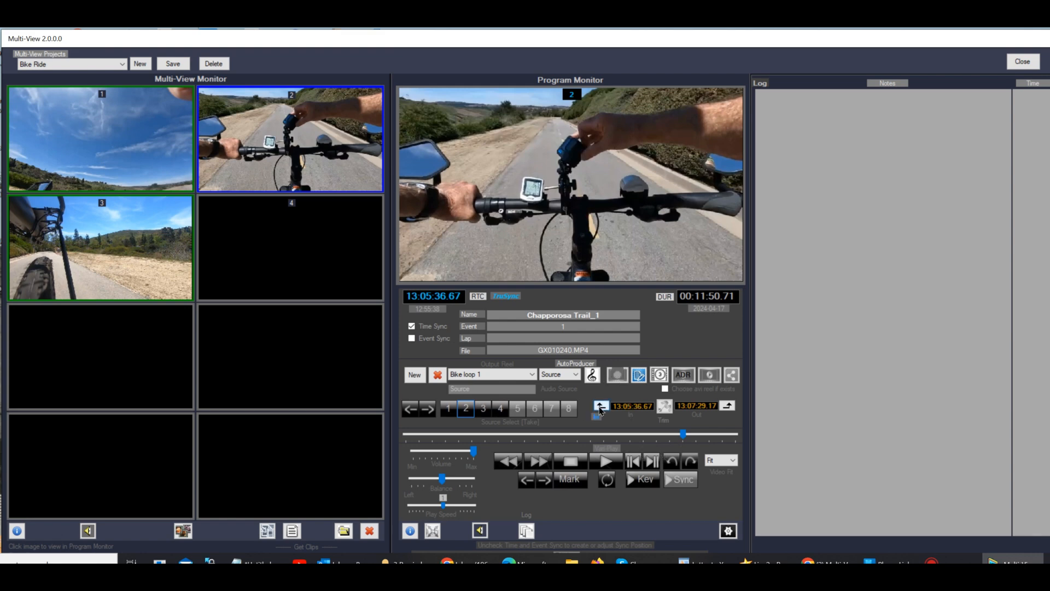
left_click(602, 461)
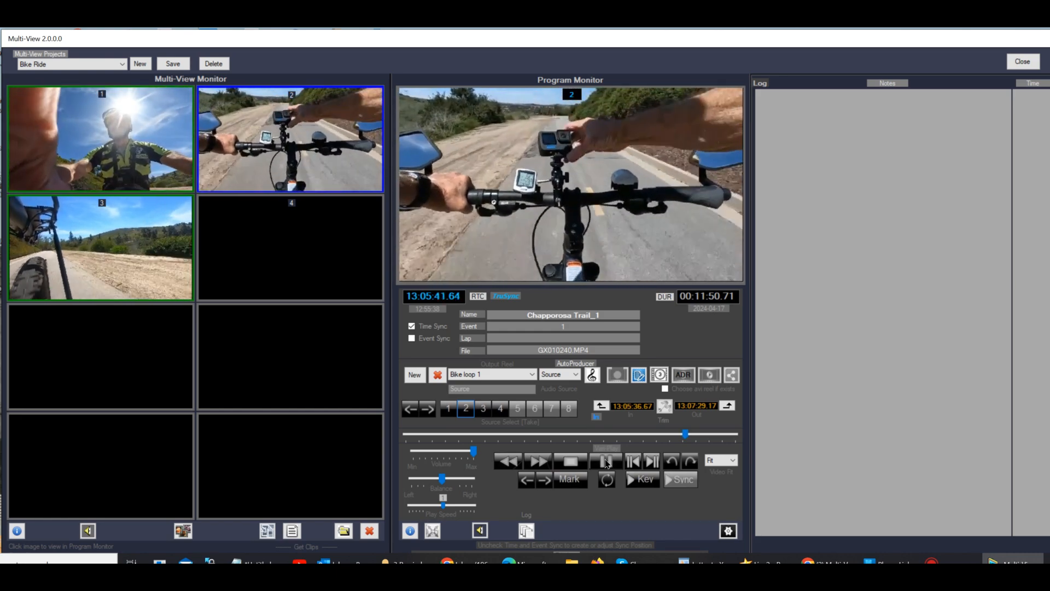
left_click(606, 462)
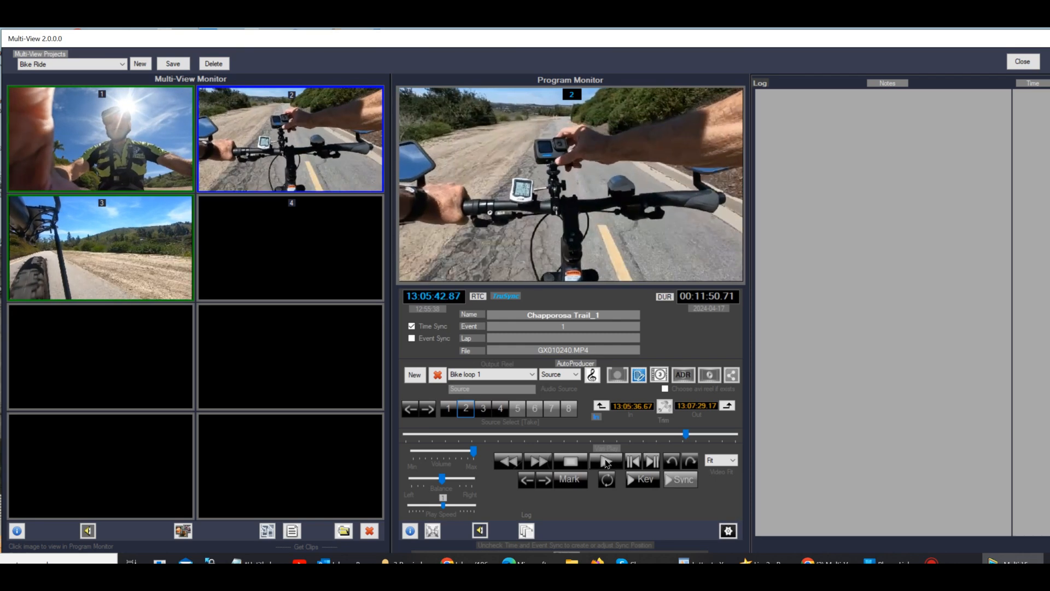
left_click(601, 406)
left_click(604, 463)
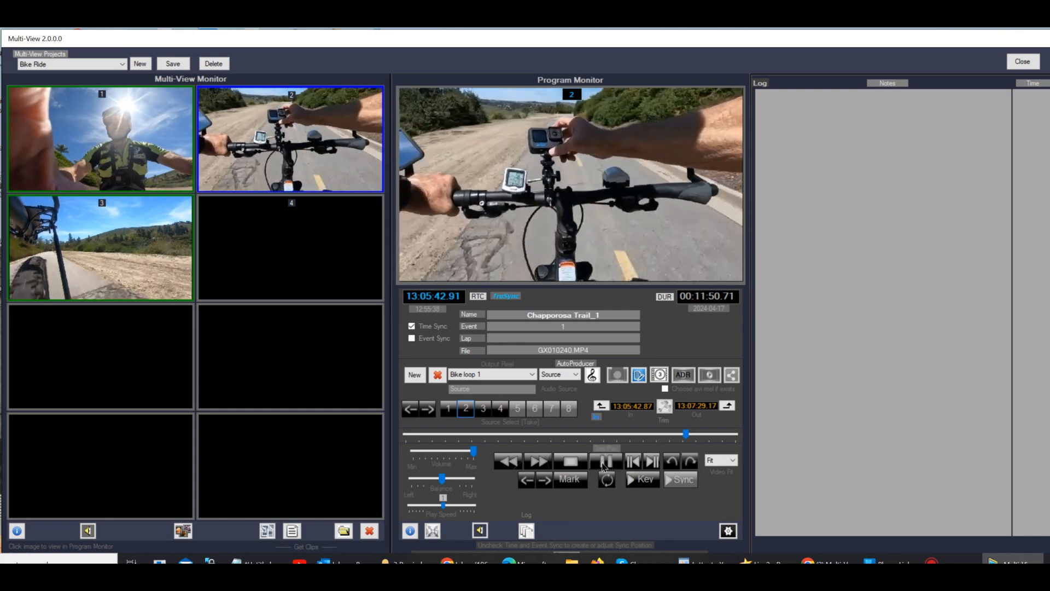
left_click(604, 462)
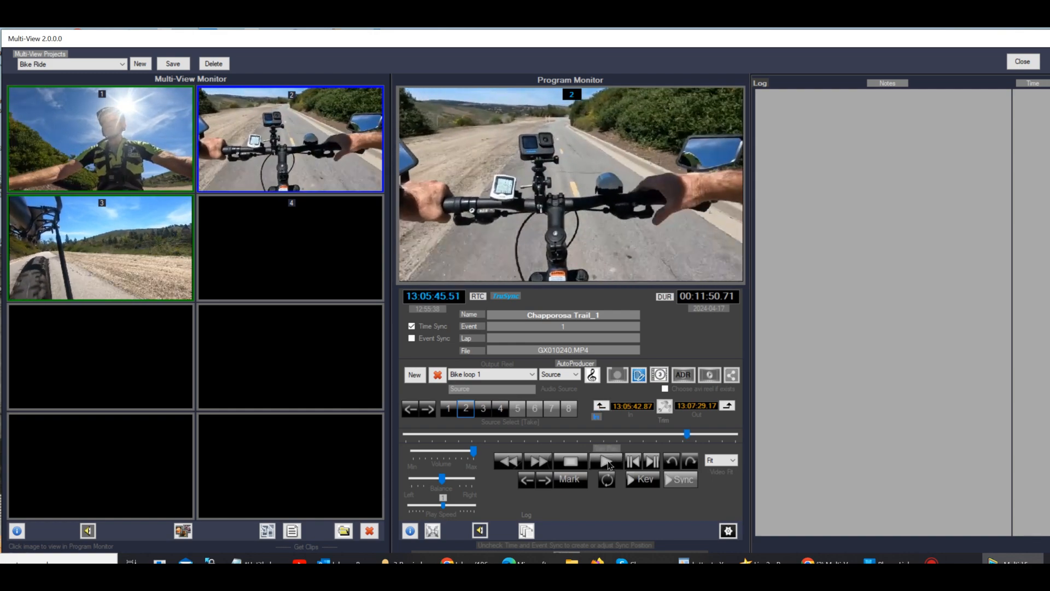
left_click(727, 408)
- Add a camera 1 clip to the reel from in point 12:54:21.33 to out point 12:54:24.13
left_click(103, 149)
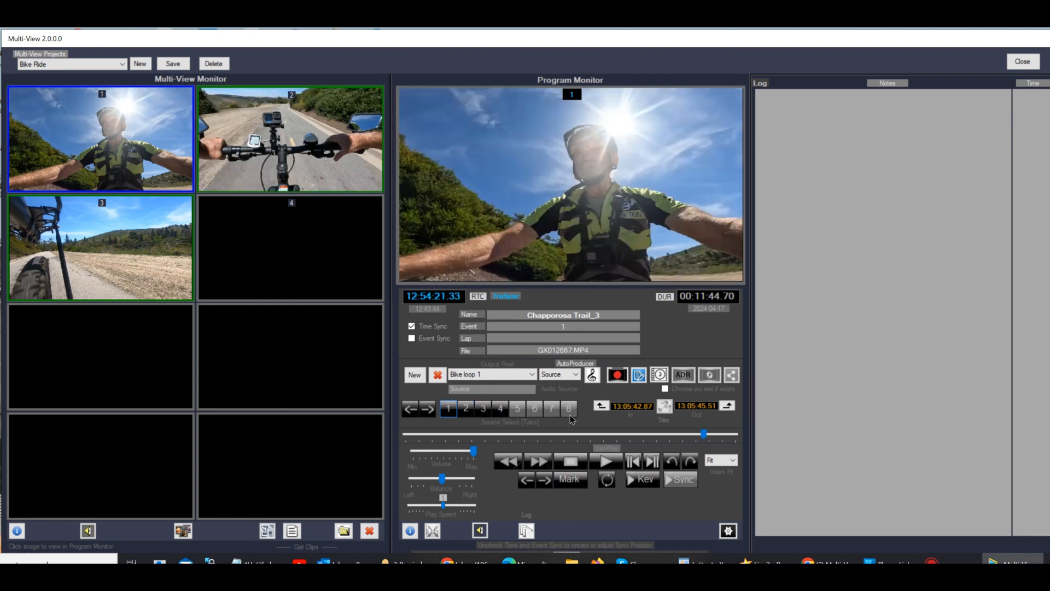
left_click(601, 405)
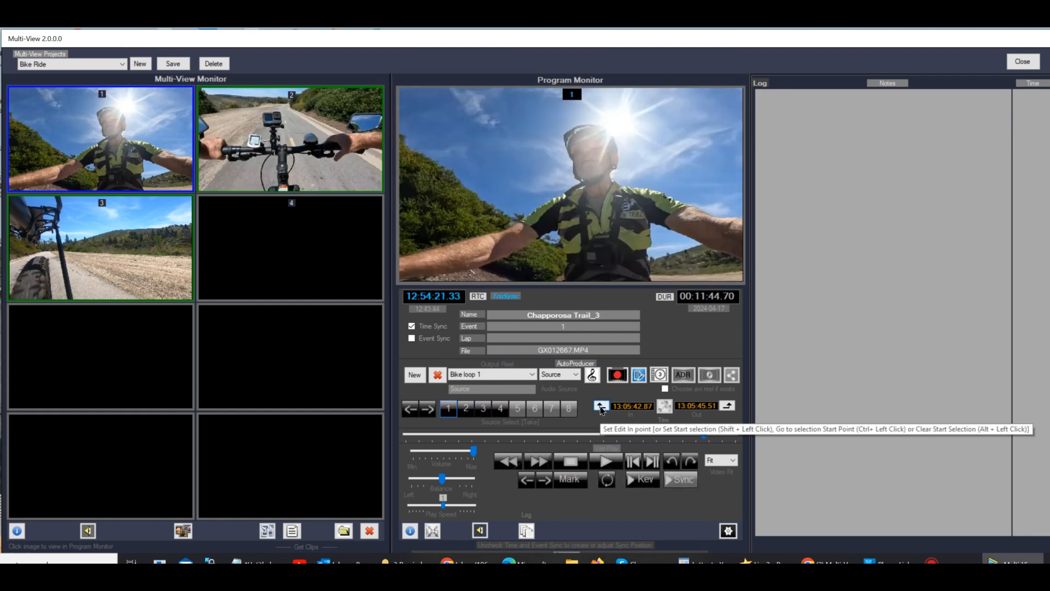
left_click(607, 460)
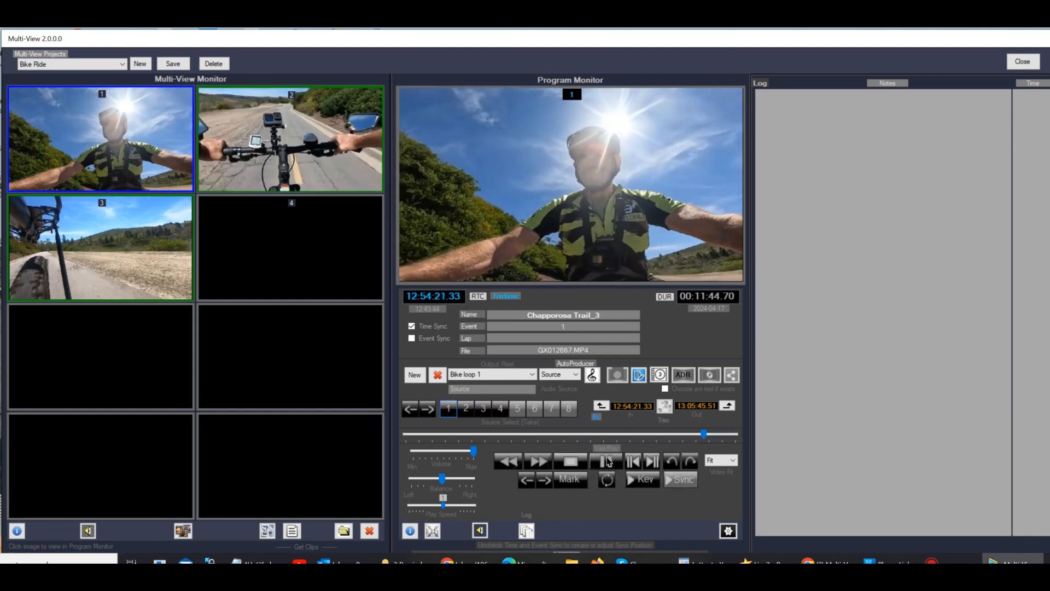
left_click(607, 460)
left_click(726, 406)
left_click(665, 409)
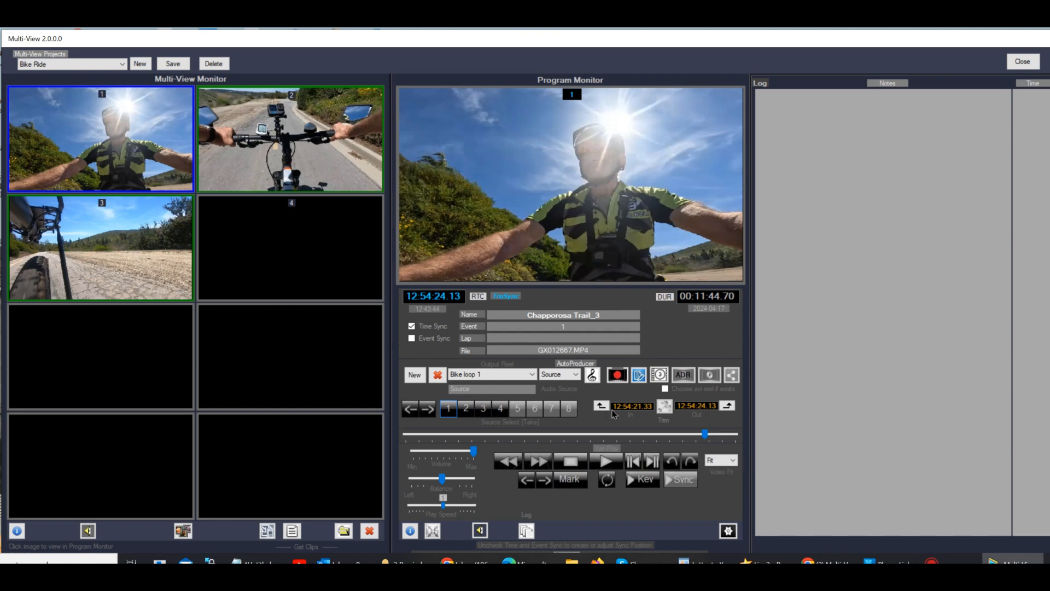
- Check the start and end frames of the first few edits in the Bike loop 1 edit list, and close it
left_click(639, 376)
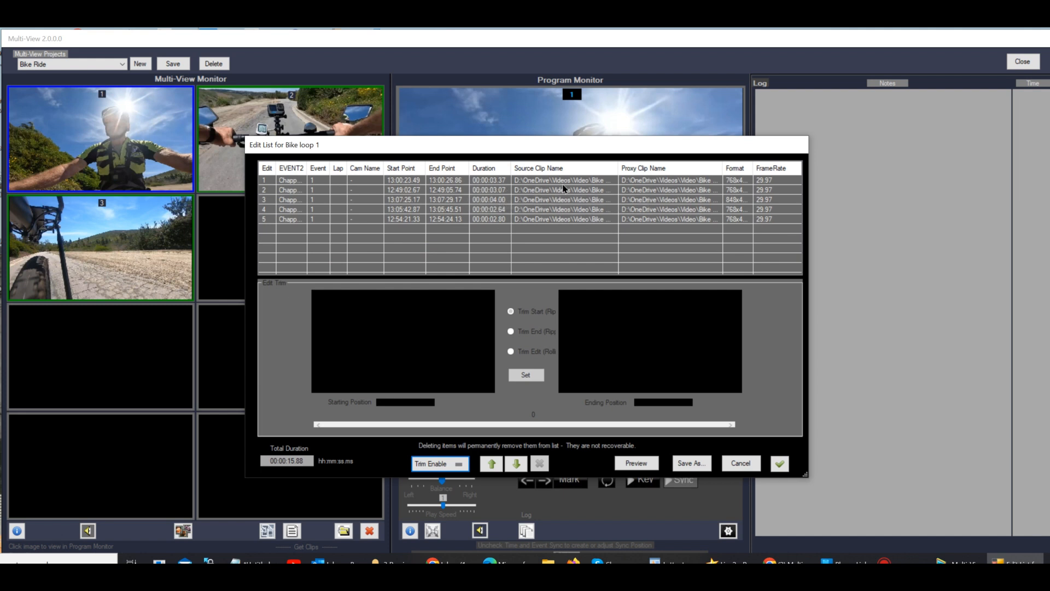
left_click(577, 182)
left_click(577, 182)
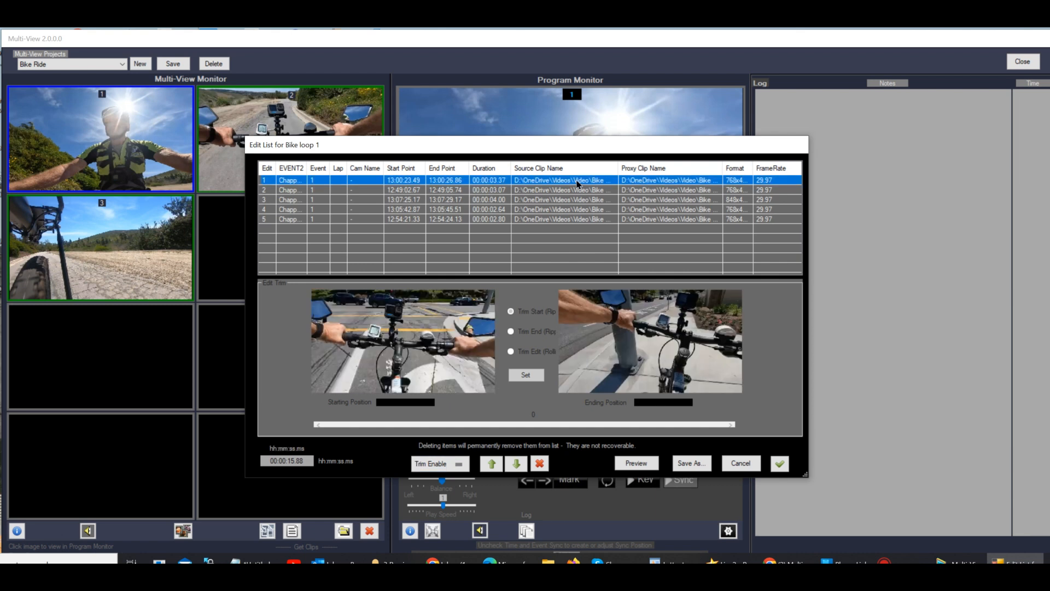
left_click(565, 198)
left_click(564, 190)
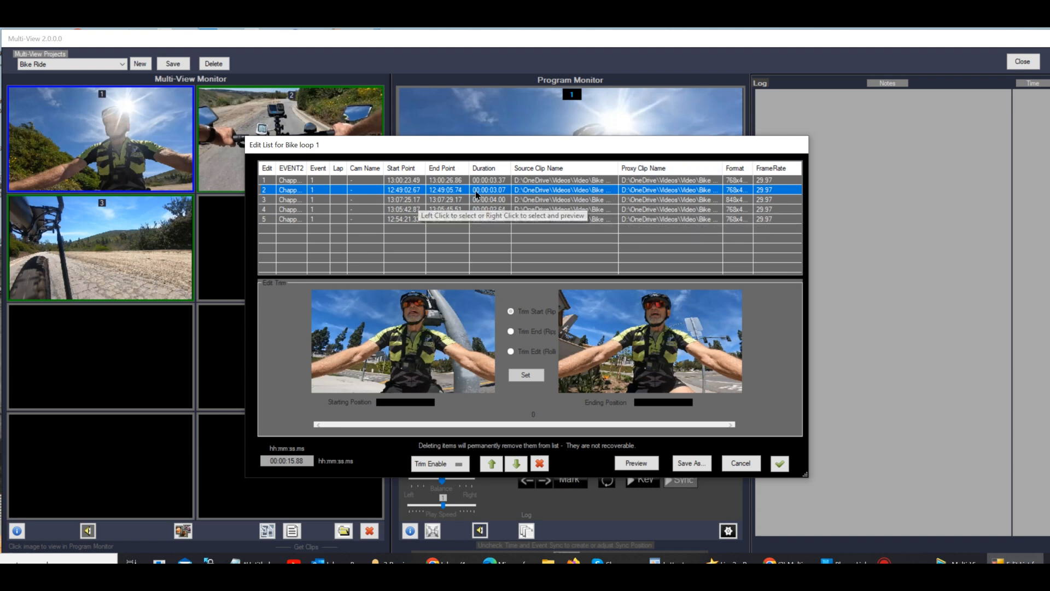
left_click(780, 464)
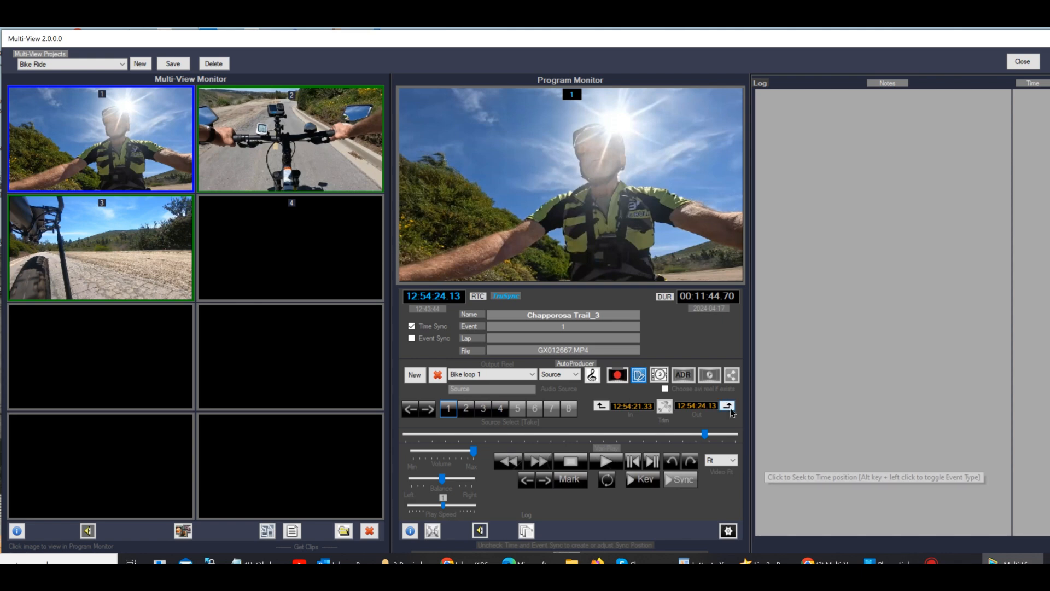
- Turn off the same-as-source rough cut, set the edited reel resolution to 1920 x 1080 at the source frame rate, and save the settings
left_click(728, 531)
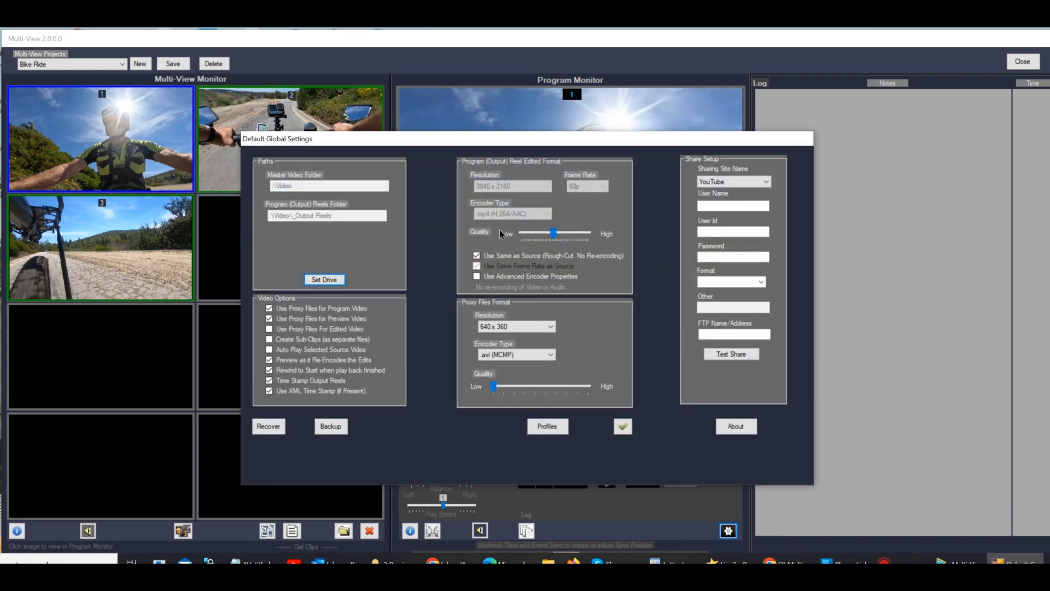
left_click(476, 255)
left_click(476, 266)
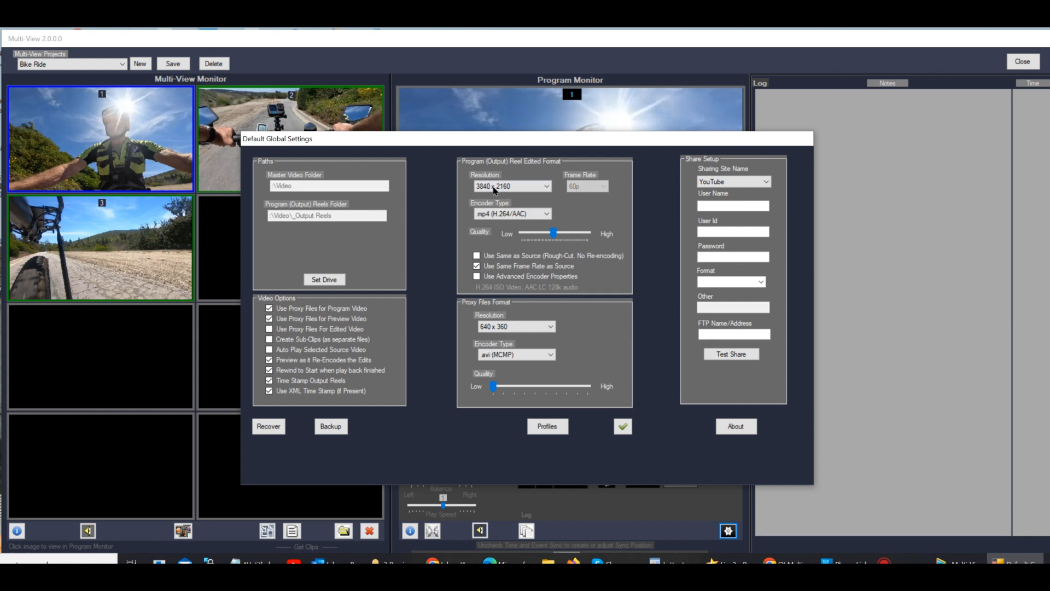
left_click(546, 187)
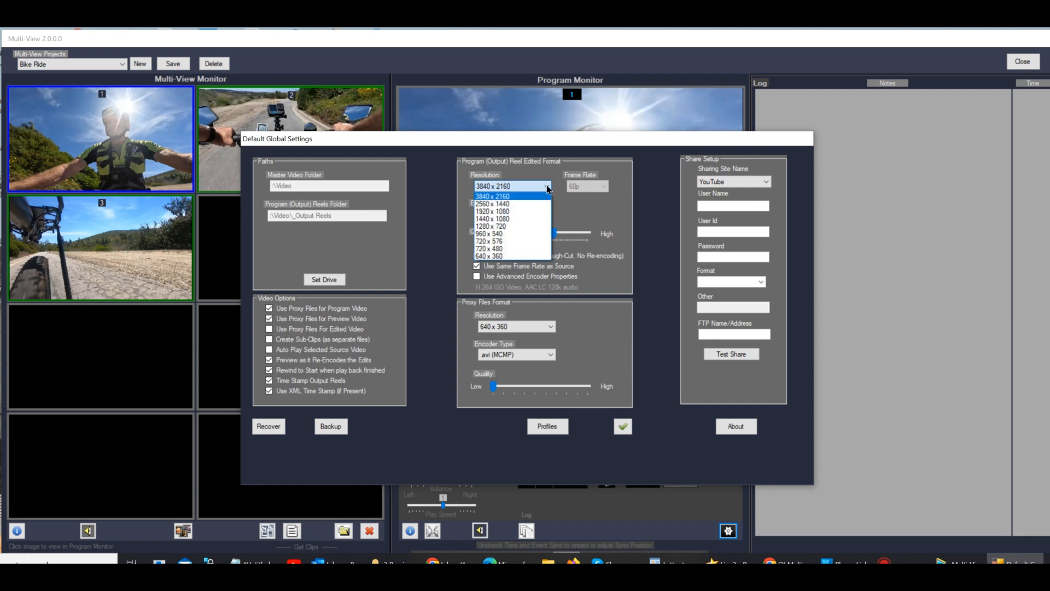
left_click(523, 213)
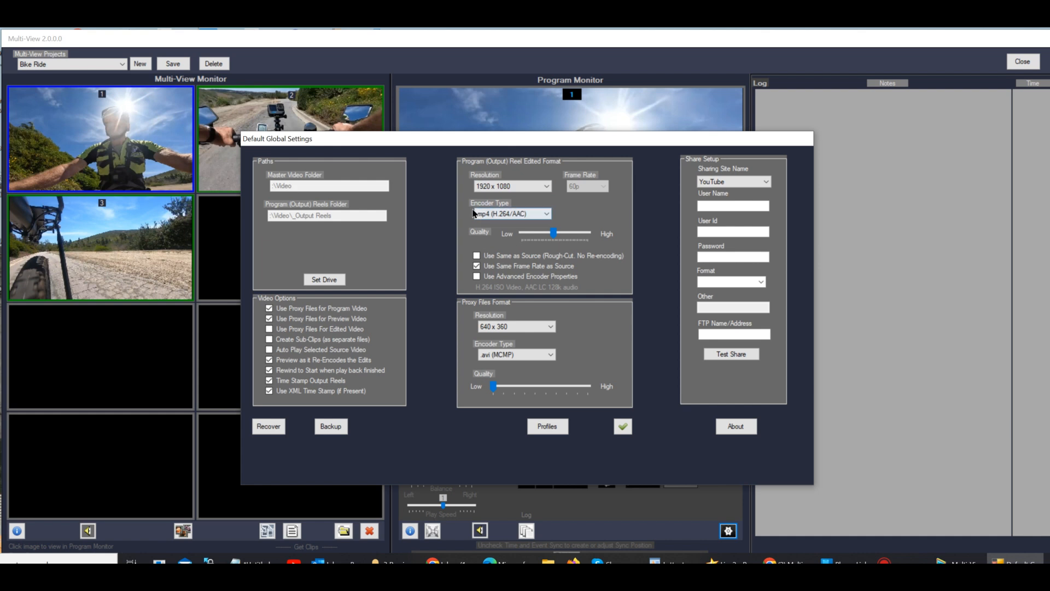
left_click(544, 216)
left_click(545, 218)
left_click(622, 426)
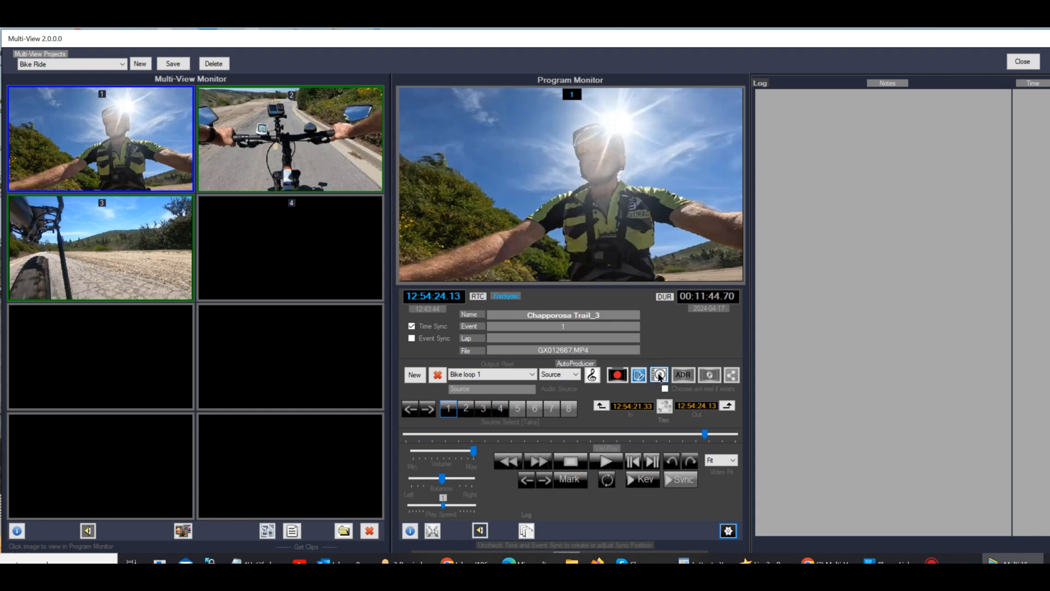
- Produce the edited video from the Bike loop 1 reel under the new reel name "Bike loop 1920x1080"
left_click(660, 375)
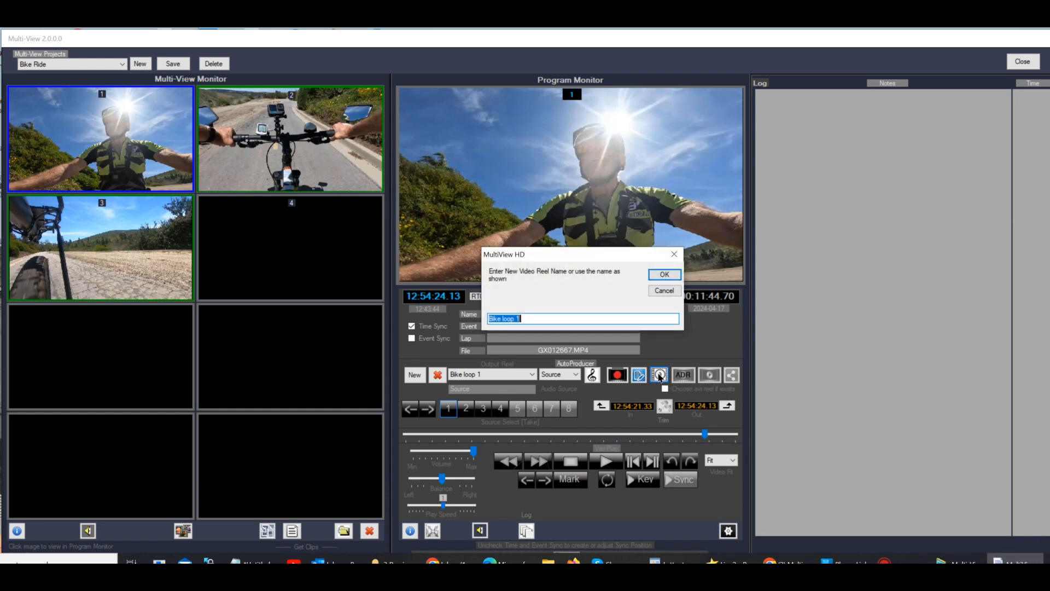
left_click(517, 319)
type("920x1080")
key("Return")
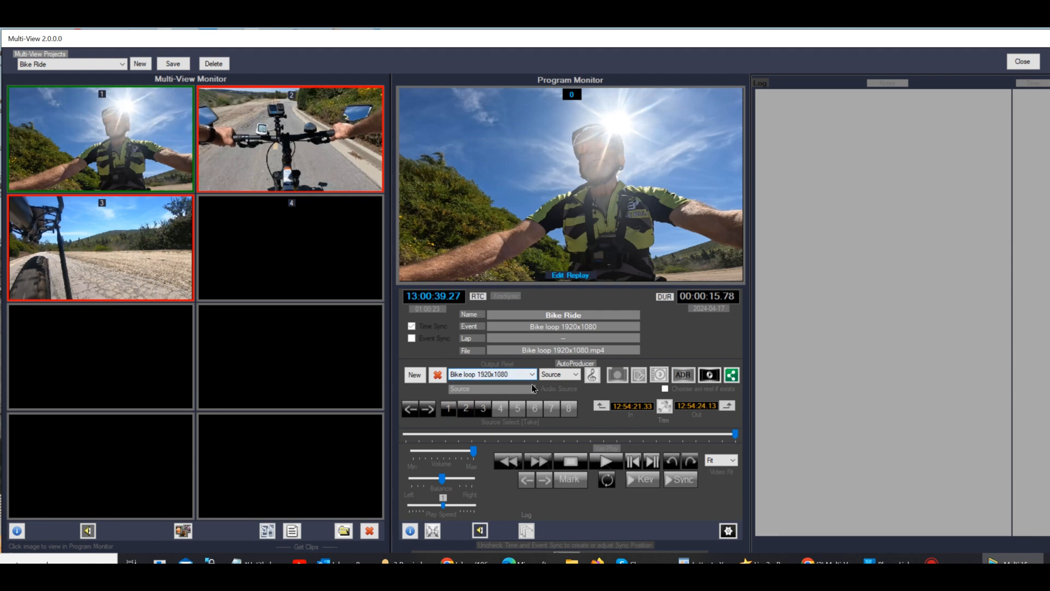
- Look at the Bike ride loop 1 parent reel, return to the Bike loop 1920x1080 output reel, and play its opening seconds before pausing
left_click(494, 378)
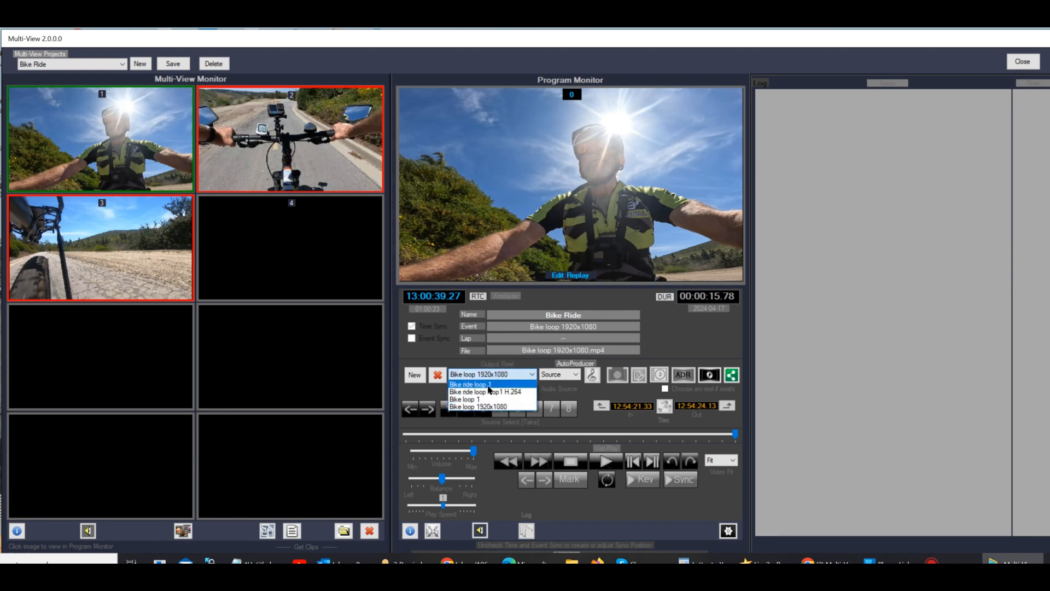
left_click(485, 384)
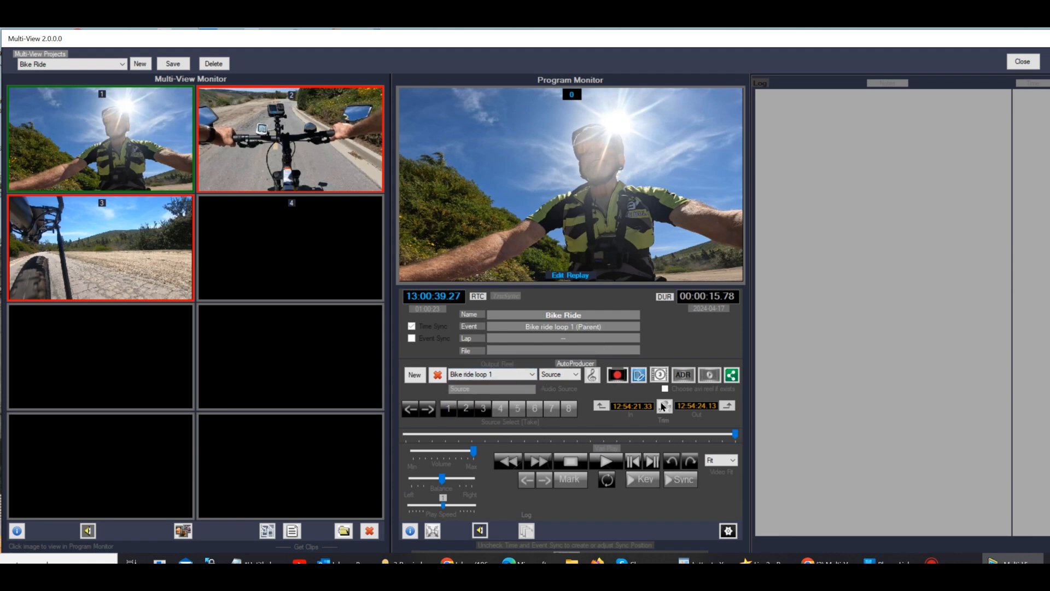
left_click(490, 376)
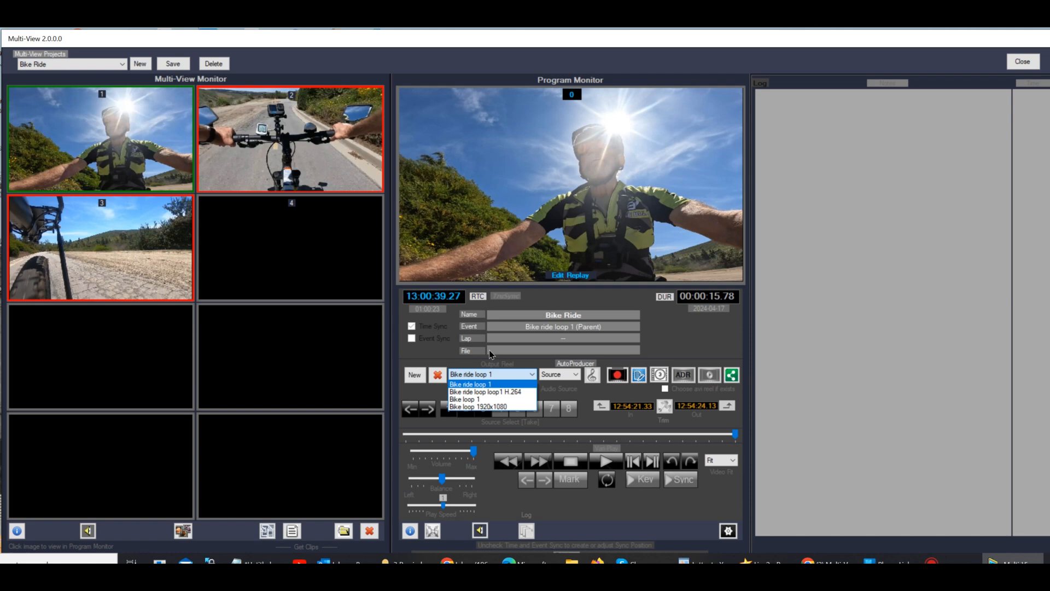
left_click(479, 409)
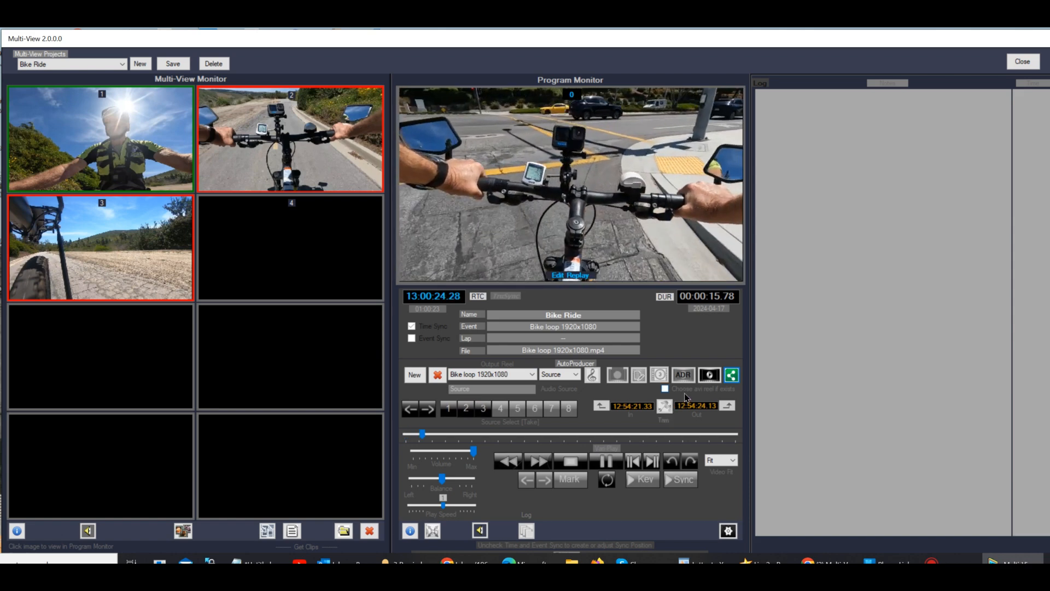
left_click(605, 461)
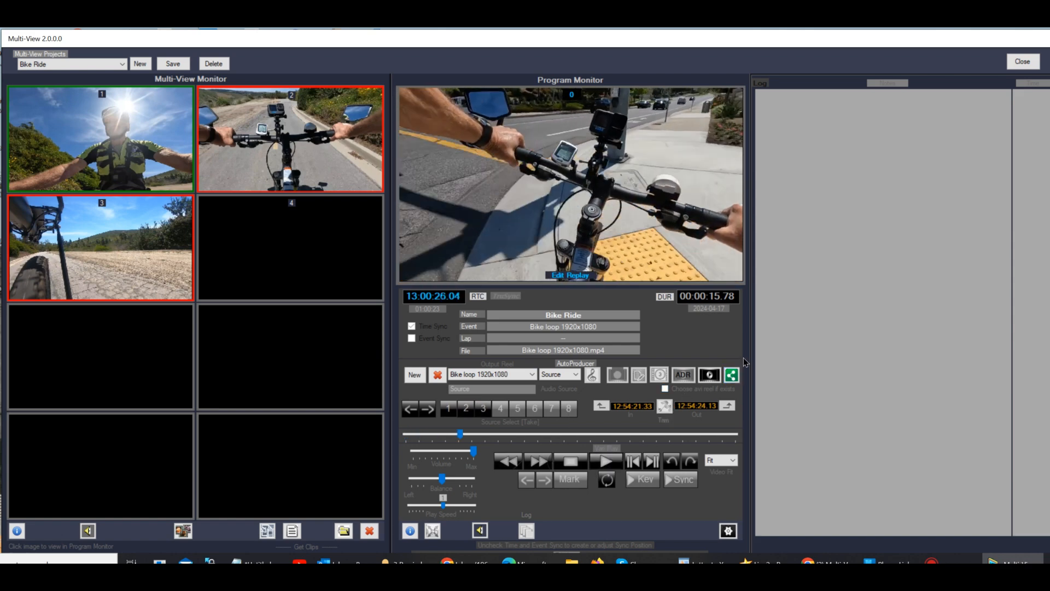
- Review the sharing options for the Bike loop 1920x1080 output reel and close them without sending it
left_click(730, 378)
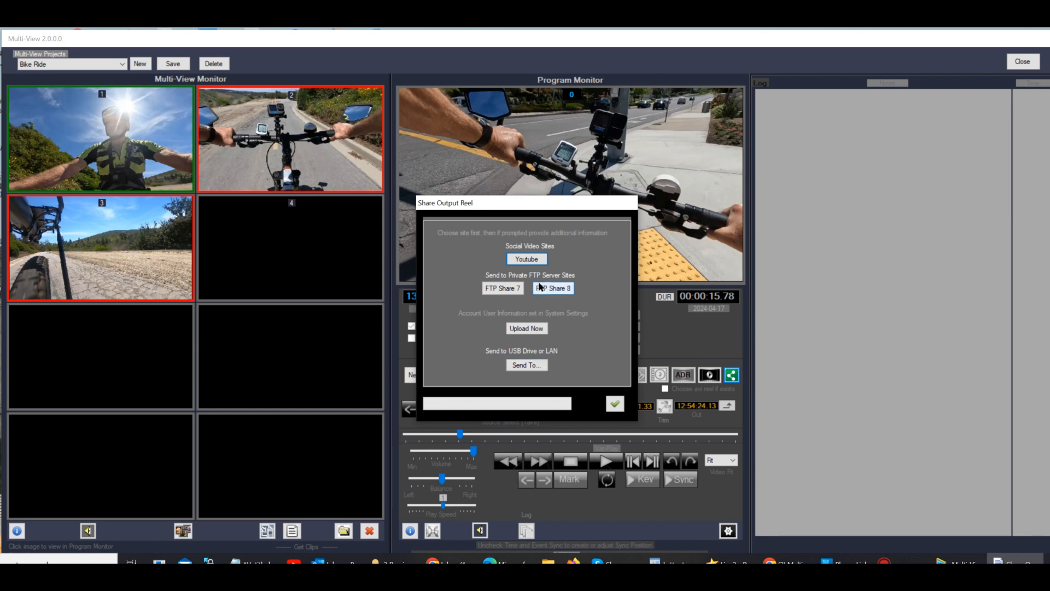
left_click(616, 402)
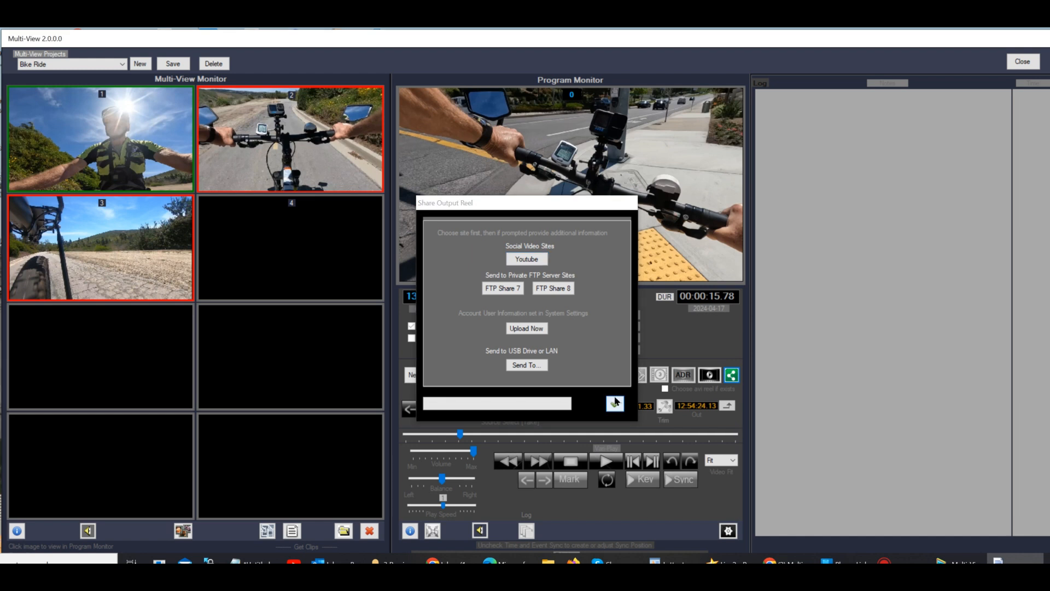